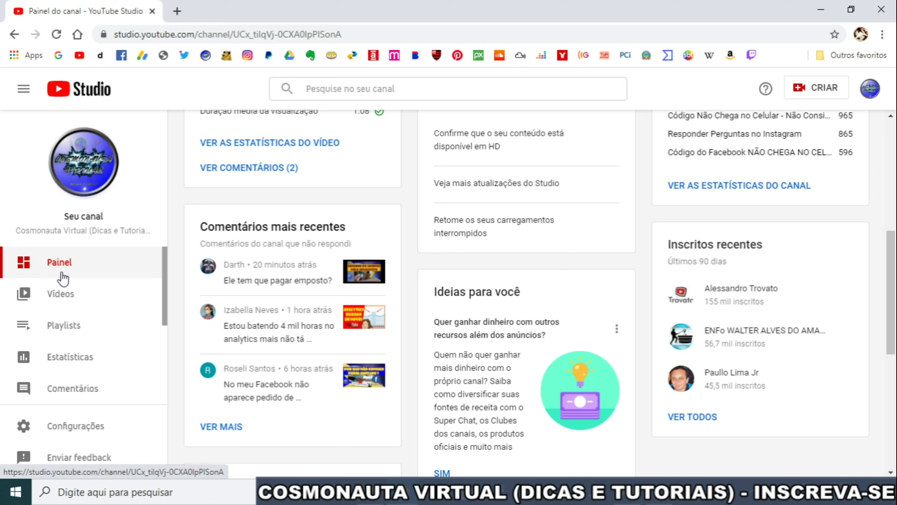
Open the channel's customization page (Personalização) on its layout settings.
scroll(63, 279, "down", 3)
scroll(75, 297, "down", 1)
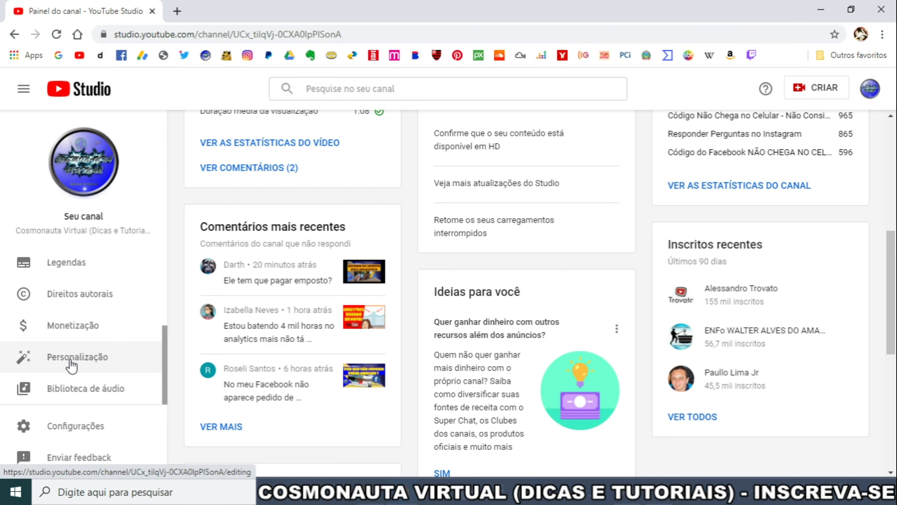
left_click(73, 364)
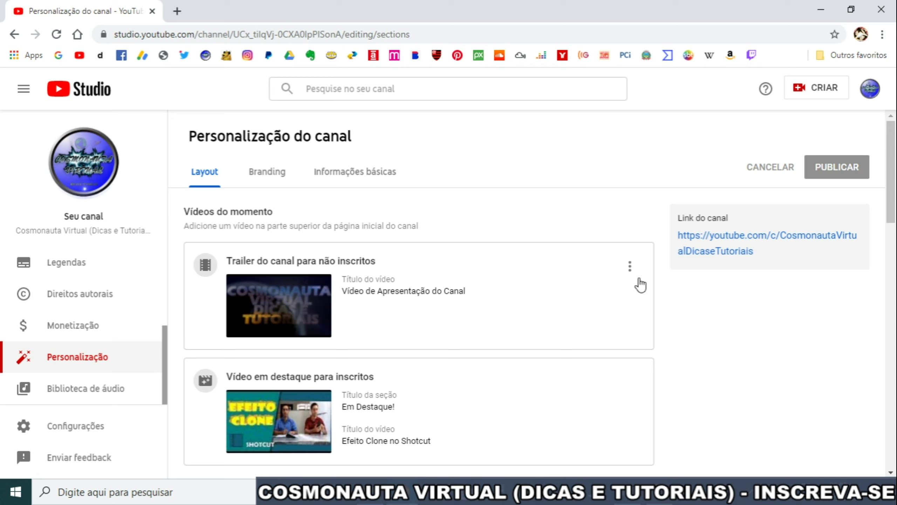
Check the available options for the non-subscriber channel trailer and for the featured video for subscribers.
left_click(630, 271)
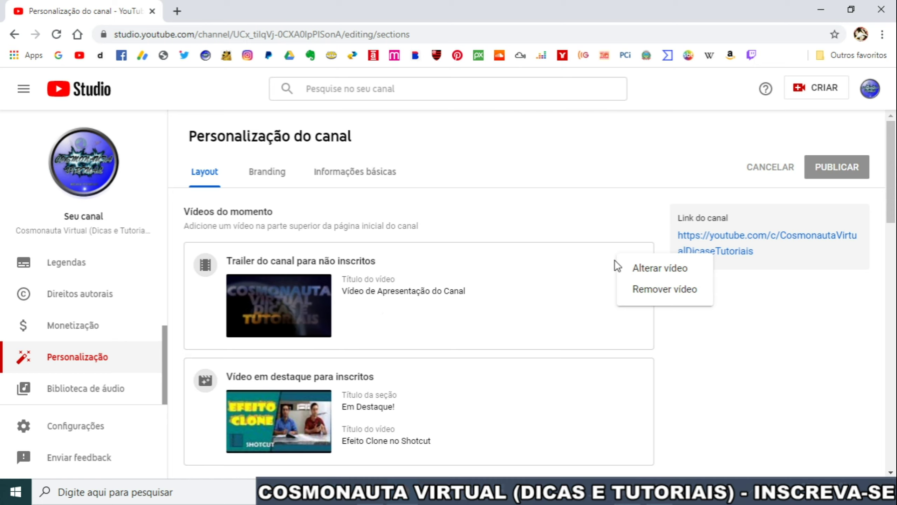
left_click(763, 336)
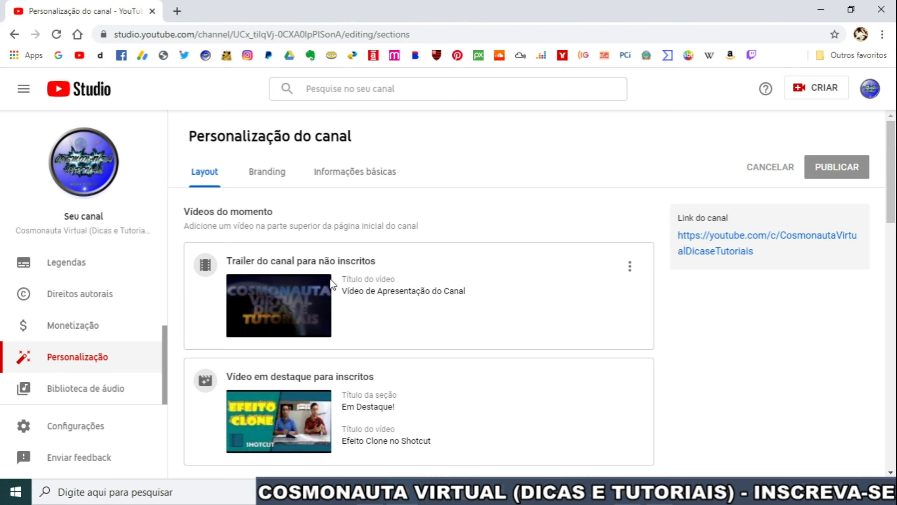
scroll(368, 300, "down", 2)
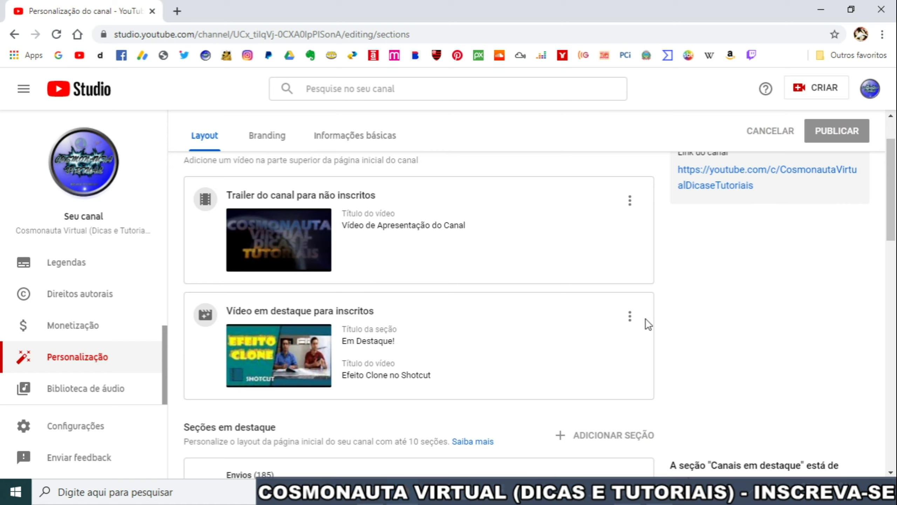
left_click(629, 318)
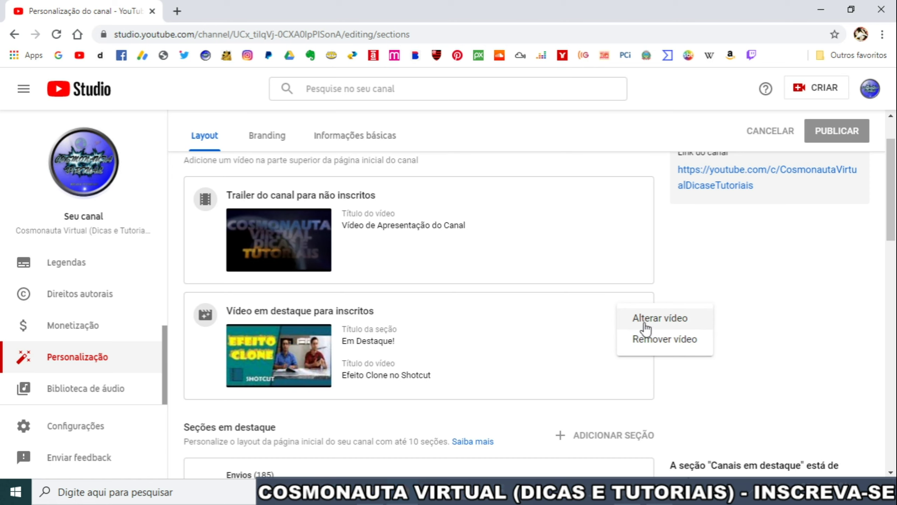
left_click(733, 263)
Review the featured sections and check the options available for the Envios section.
scroll(596, 320, "down", 3)
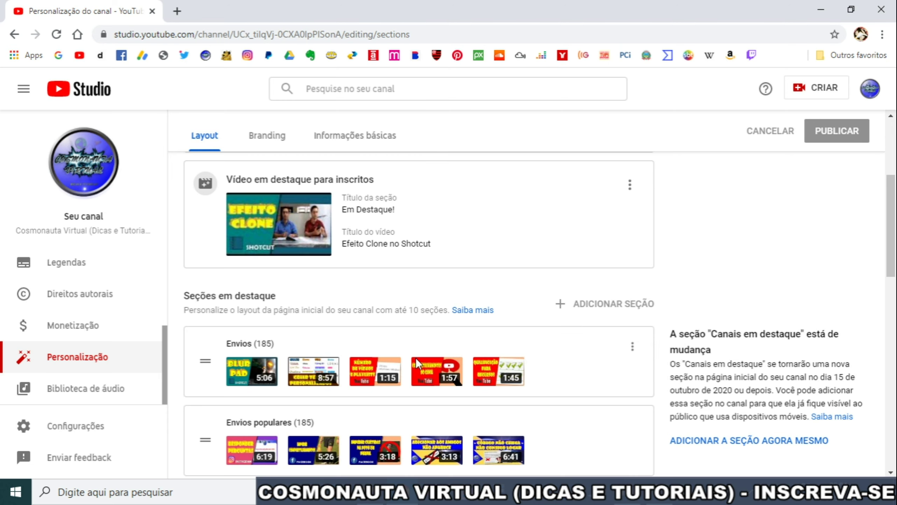
scroll(379, 323, "down", 3)
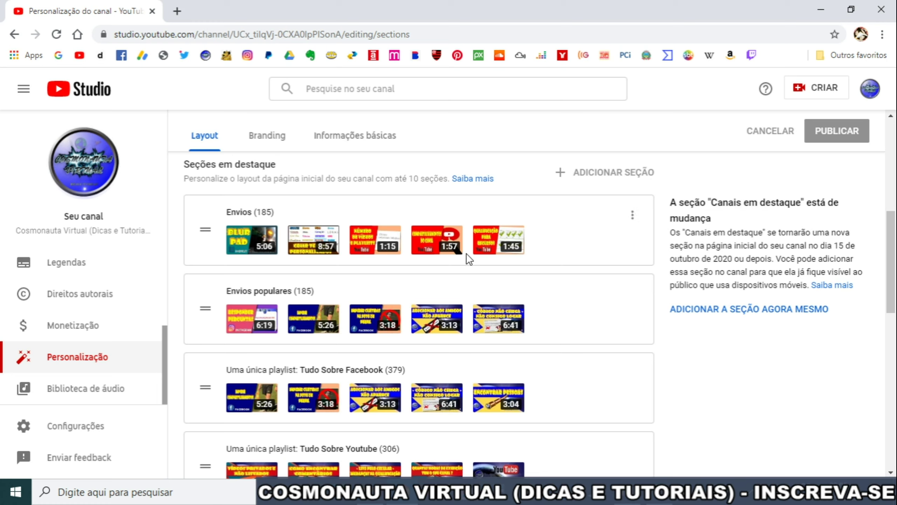
left_click(632, 215)
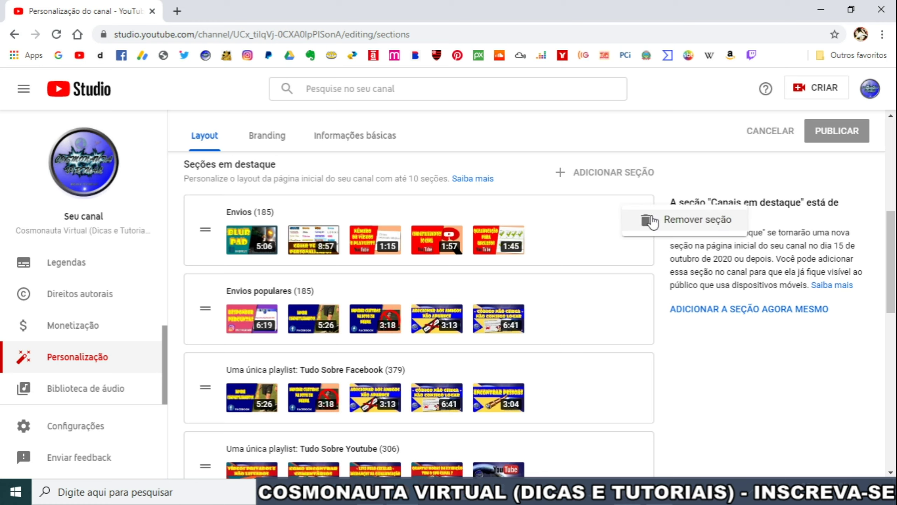
left_click(675, 169)
Move the Edição de Áudio Audacity playlist section above the Tudo Sobre Youtube section.
scroll(488, 269, "down", 5)
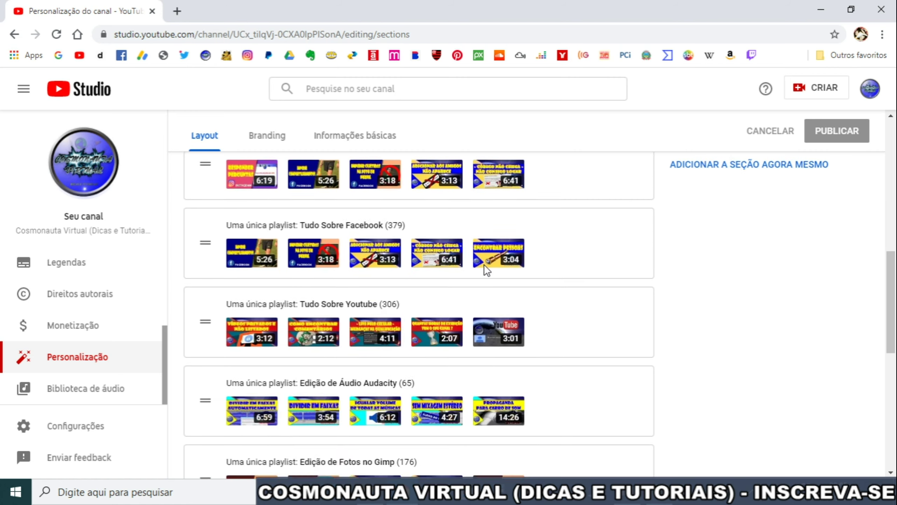
left_click_drag(205, 348, 214, 287)
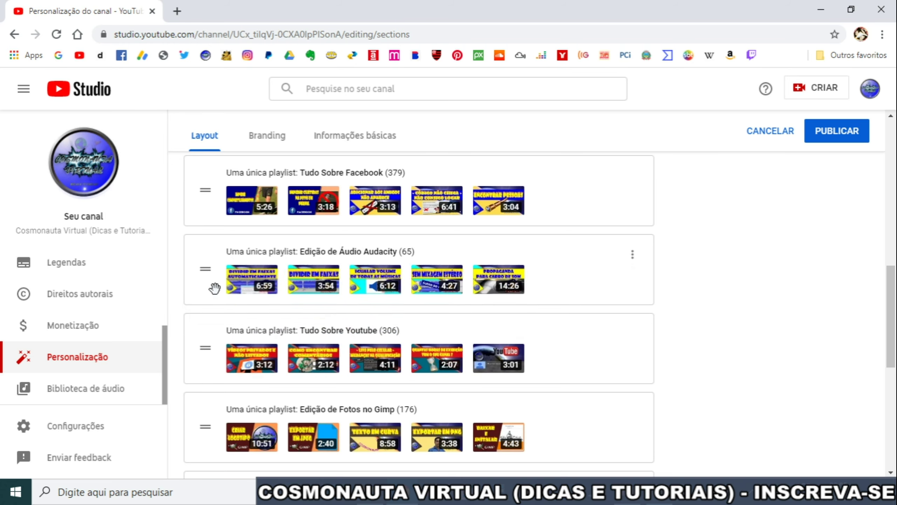
scroll(405, 369, "down", 5)
scroll(461, 347, "up", 10)
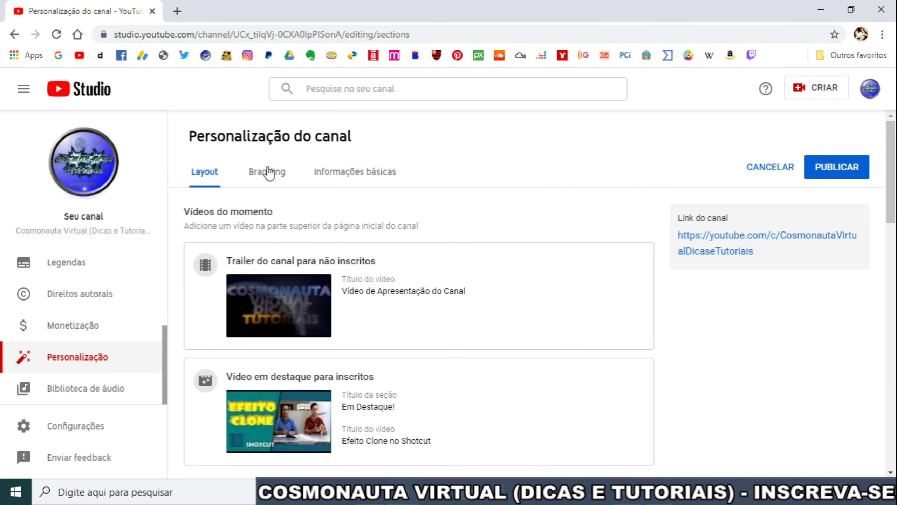
scroll(358, 285, "down", 8)
scroll(353, 283, "up", 8)
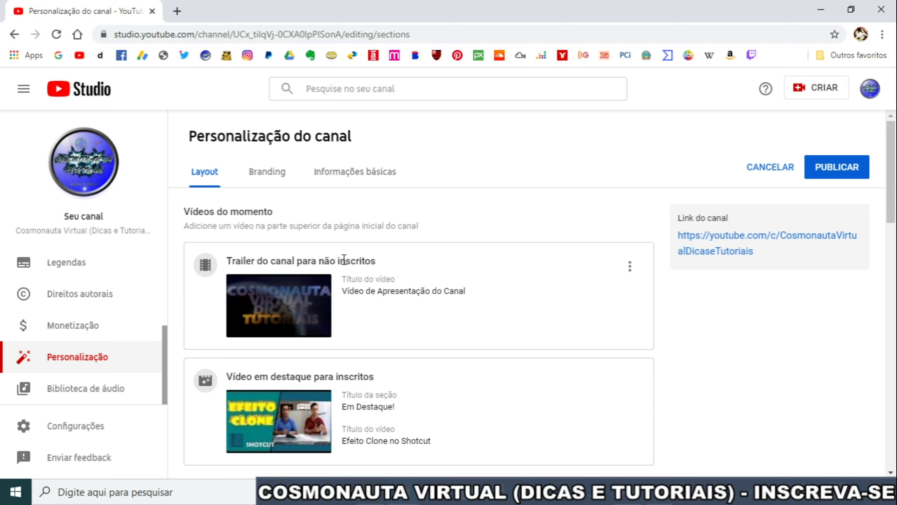
Review the Branding settings for the profile photo, banner image and video watermark.
left_click(274, 174)
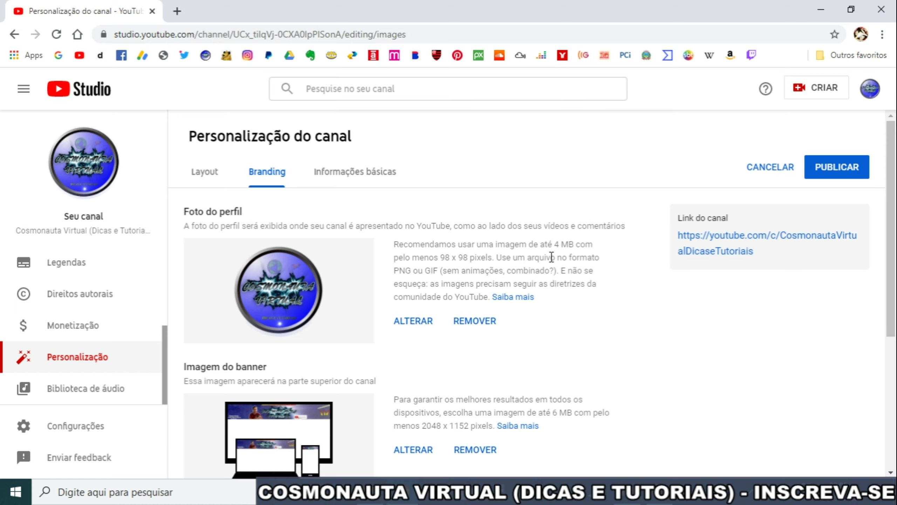
scroll(366, 389, "down", 3)
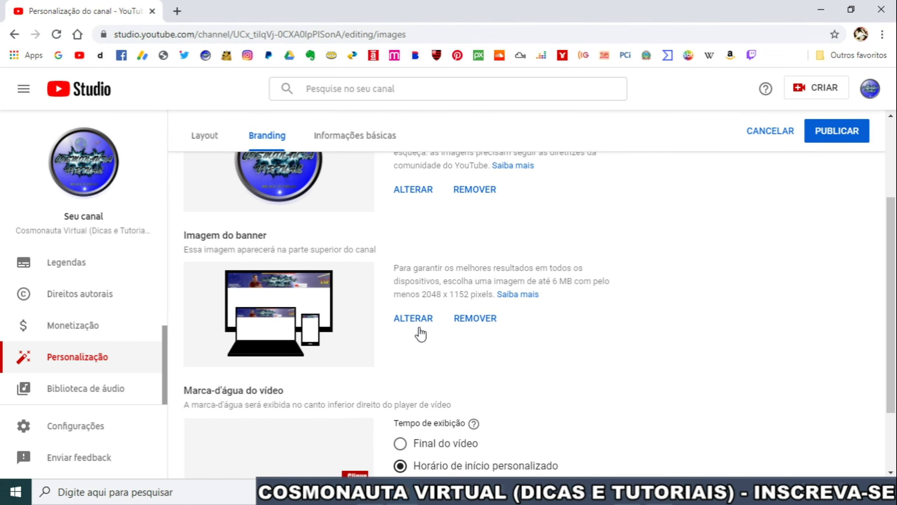
scroll(420, 333, "down", 2)
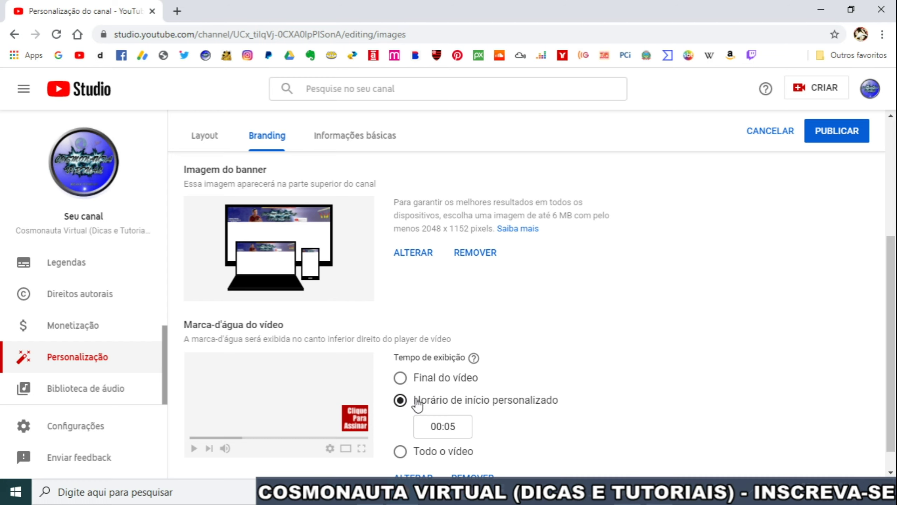
scroll(412, 413, "down", 1)
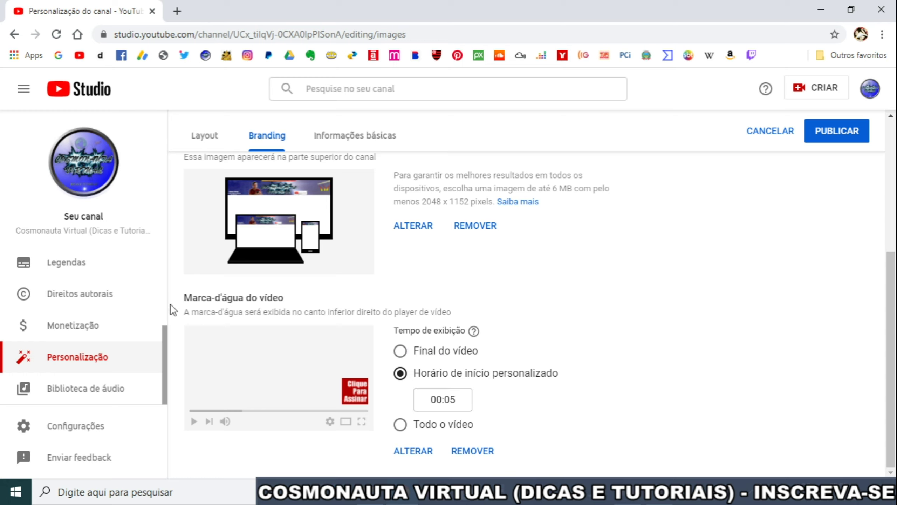
scroll(424, 307, "up", 5)
right_click(709, 235)
left_click(742, 319)
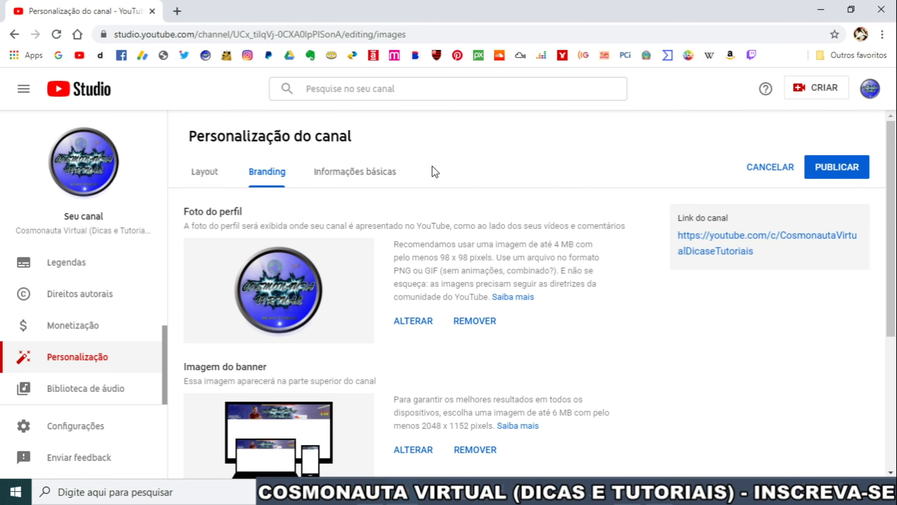
Review the basic information: channel name, description, language option and the list of site links.
left_click(353, 176)
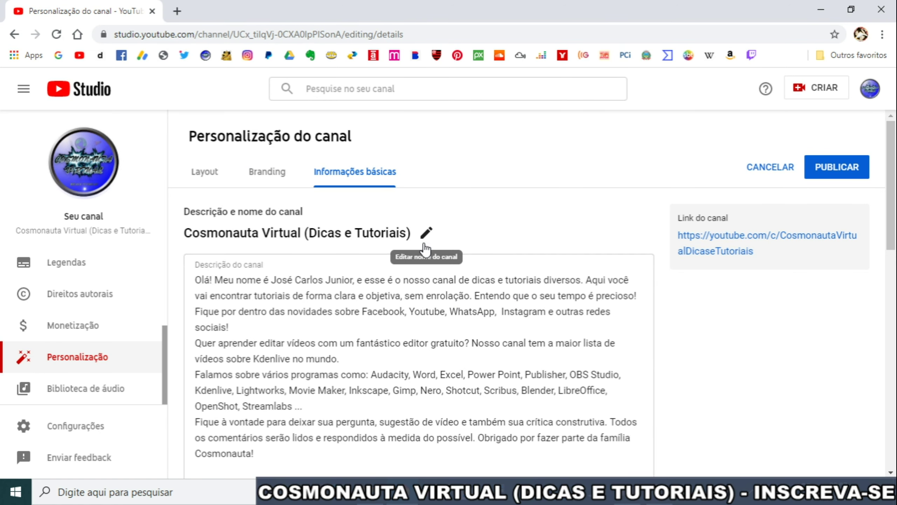
scroll(389, 297, "down", 2)
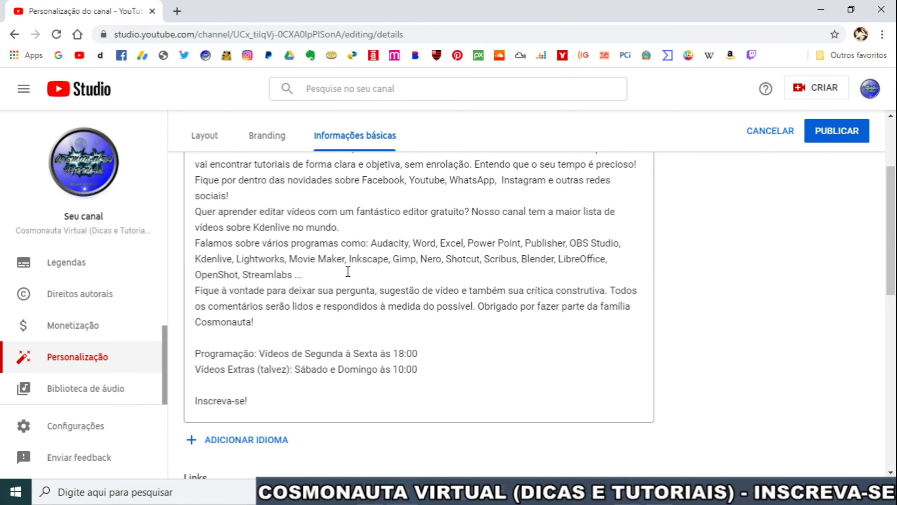
scroll(347, 272, "up", 1)
scroll(346, 272, "up", 2)
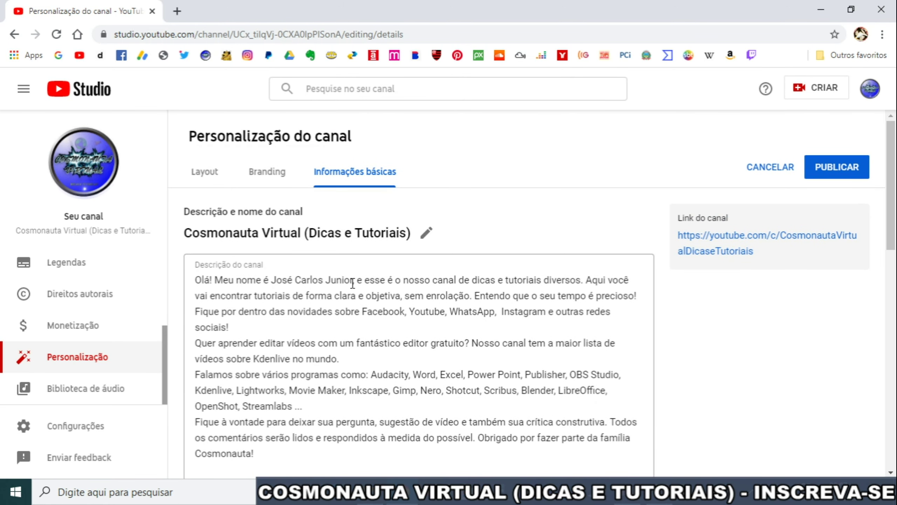
scroll(352, 283, "down", 3)
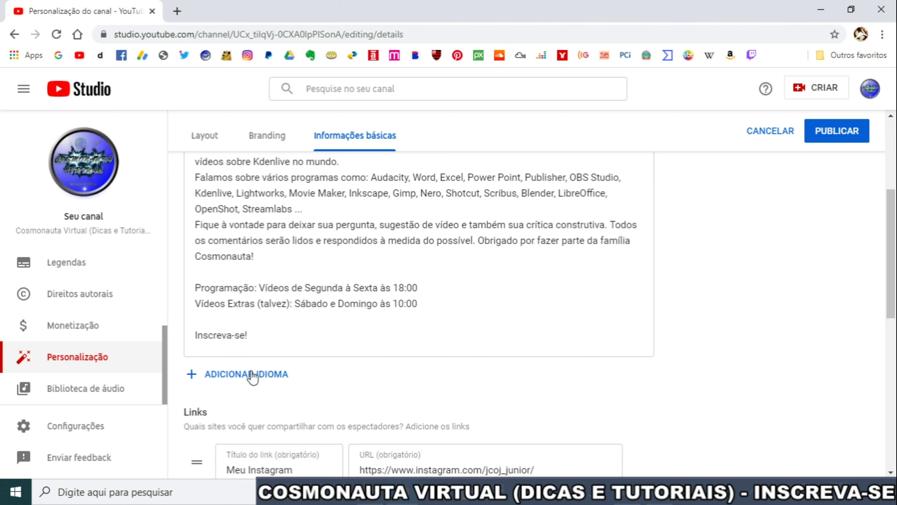
scroll(326, 345, "down", 3)
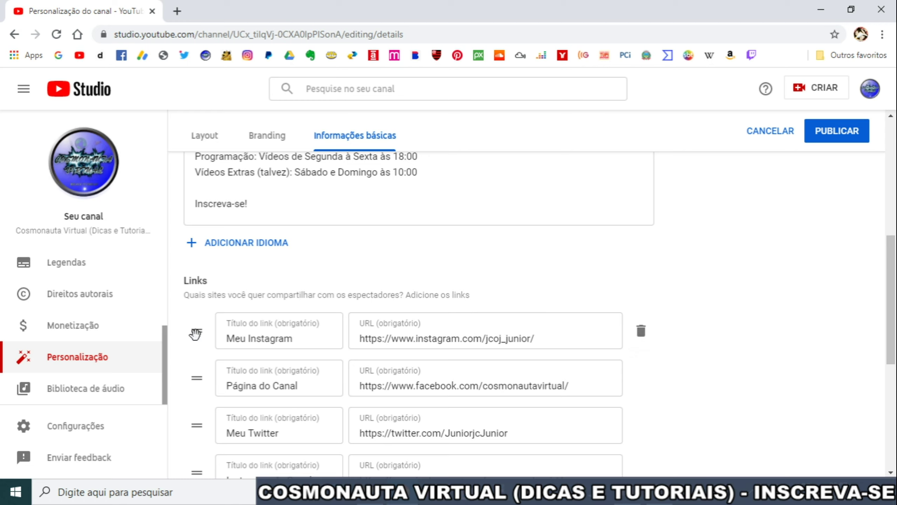
scroll(251, 358, "down", 2)
scroll(250, 353, "down", 4)
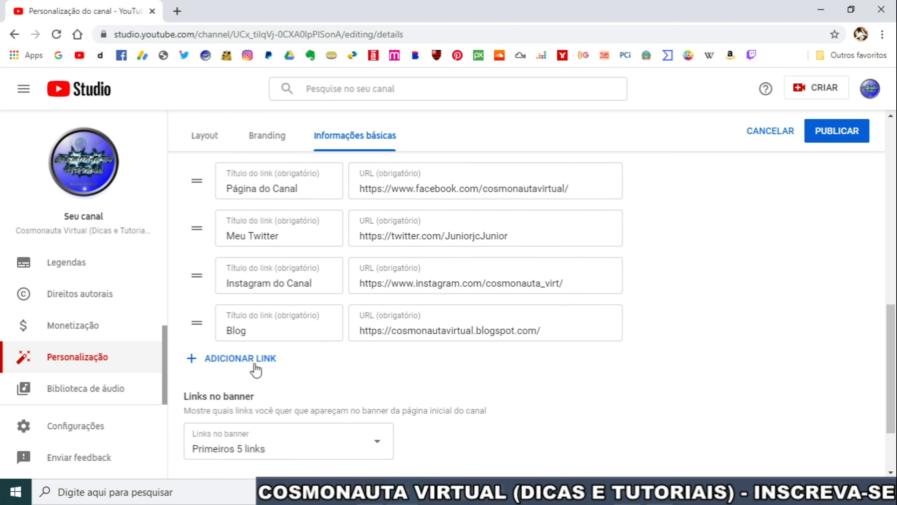
Check the choices for how many links appear on the banner, and the contact e-mail field.
scroll(258, 368, "down", 1)
scroll(257, 368, "down", 2)
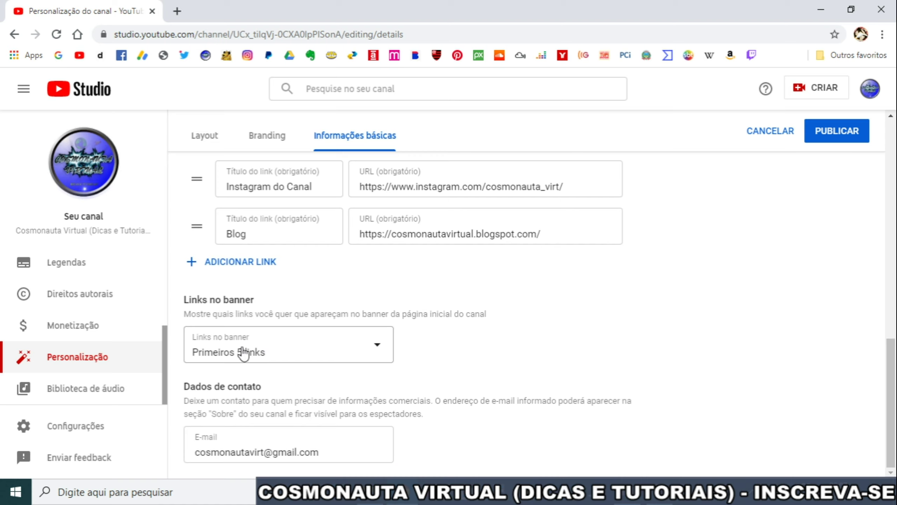
left_click(379, 345)
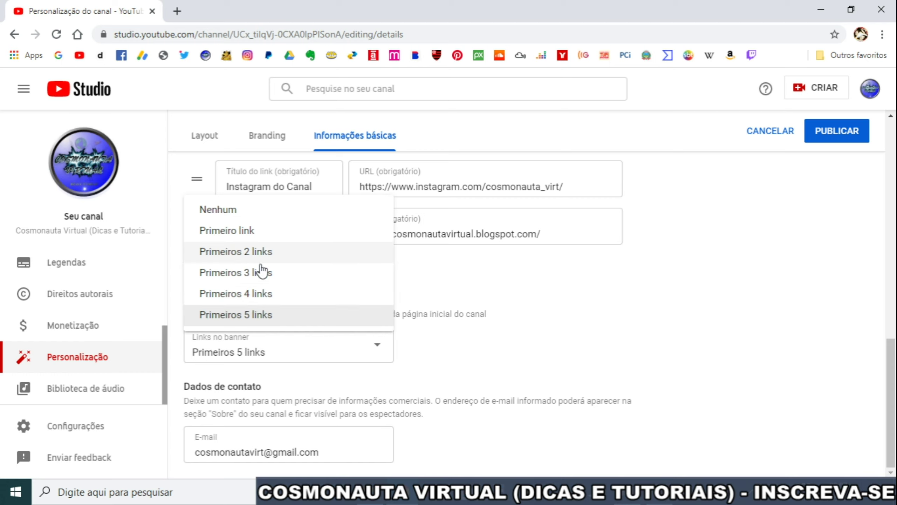
left_click(657, 287)
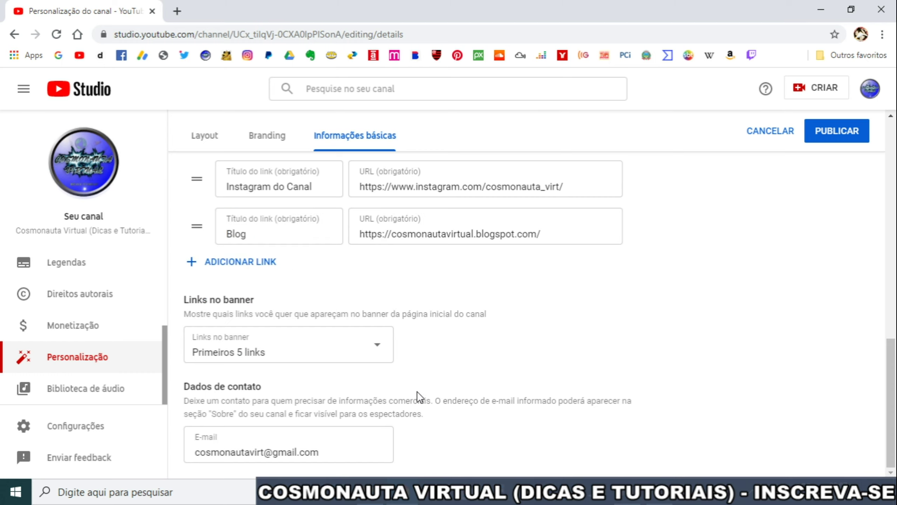
left_click(322, 453)
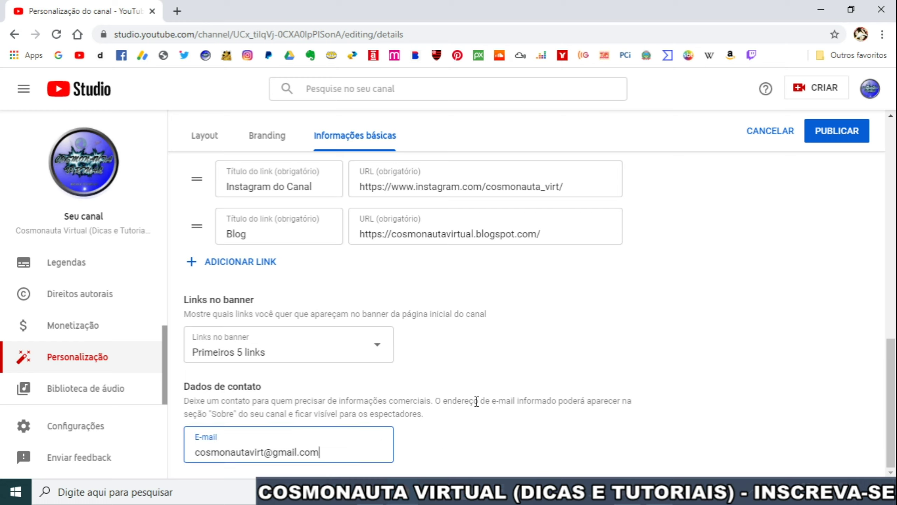